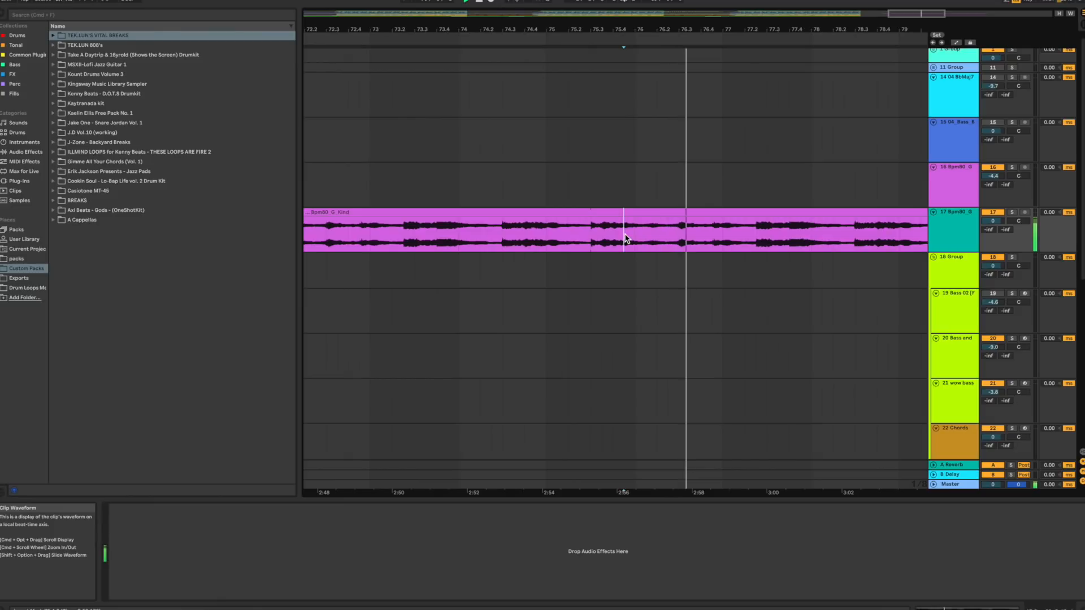
Step: Paste a slice from the Bpm80_G_Kind sample earlier on track 17 and play the result
left_click_drag(625, 238, 756, 239)
scroll(757, 232, "left", 5)
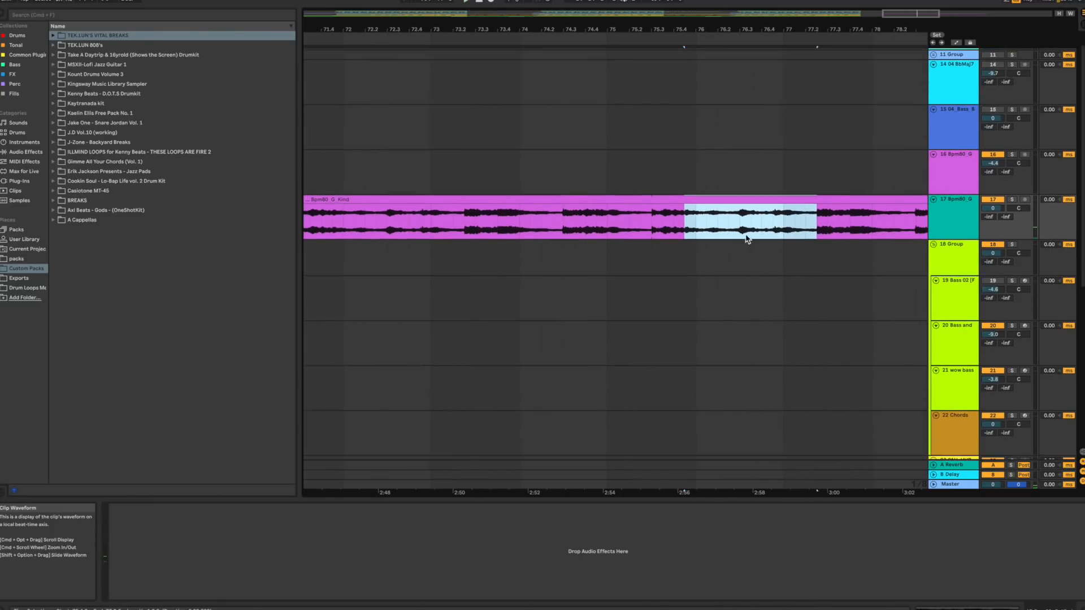
left_click(398, 218)
key("super+v")
key("space")
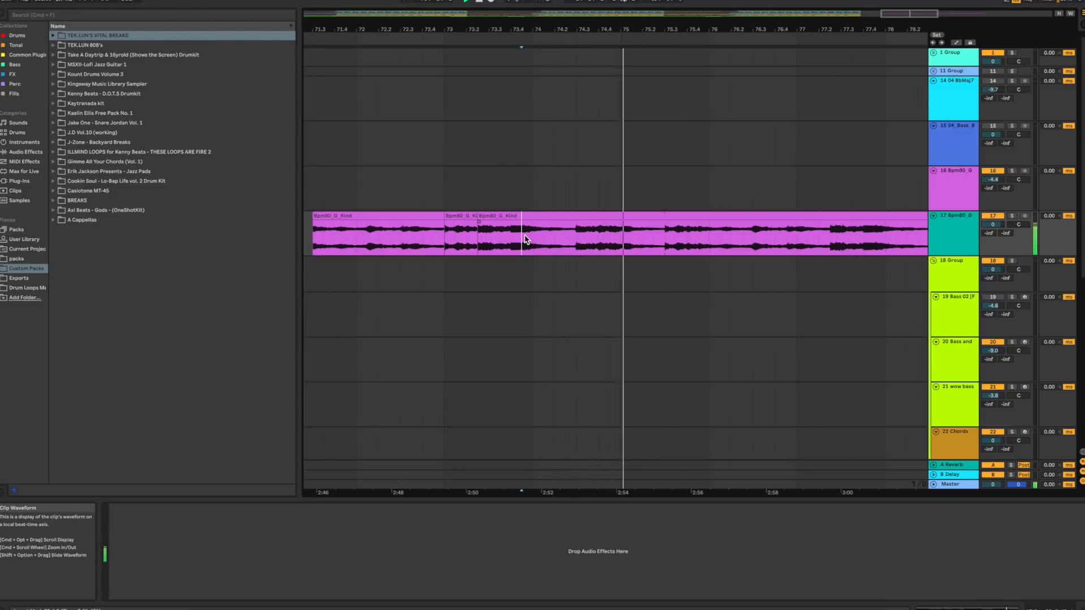
Step: Move the next slice of the Bpm80_G_Kind sample on track 17 back so it directly follows the short second slice
left_click_drag(521, 240, 599, 237)
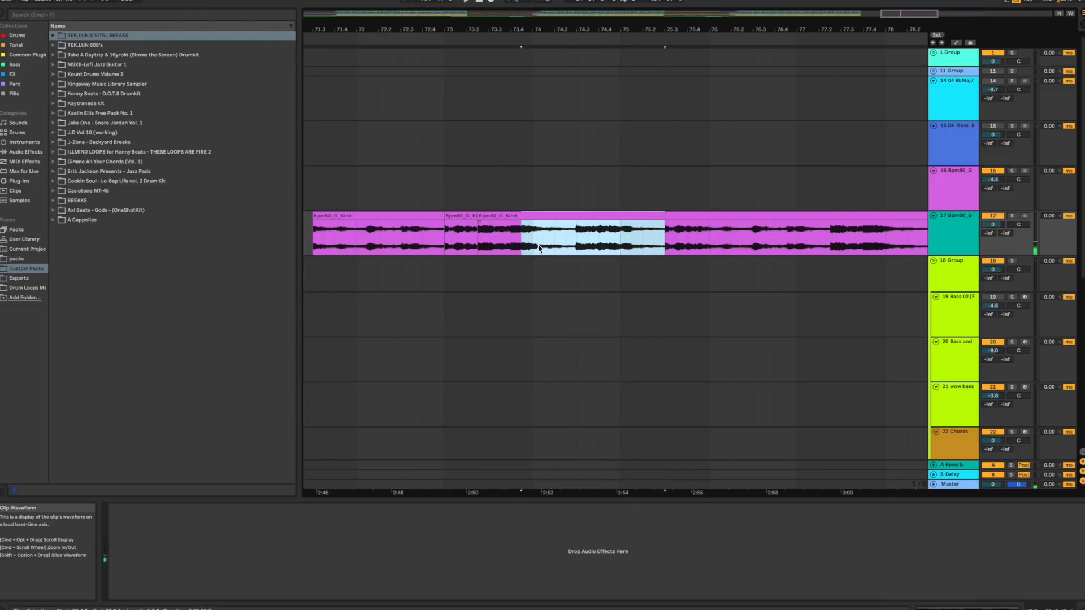
key("Delete")
left_click(478, 244)
key("super+v")
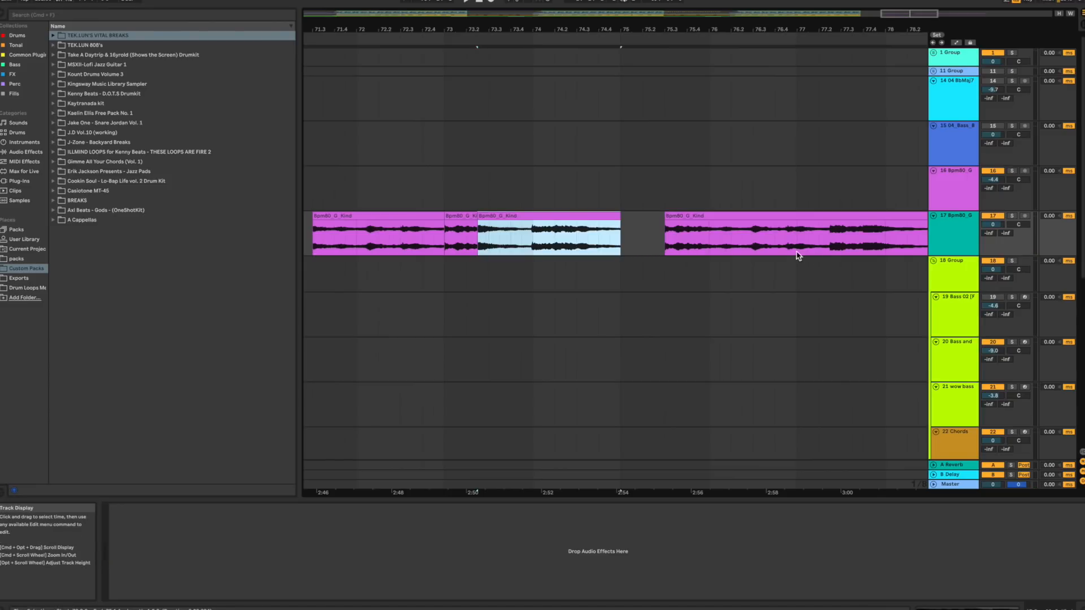
Step: Audition the remaining Bpm80_G_Kind sample from several points for another slice, and shift the short last slice slightly earlier on track 17
left_click(861, 245)
key("space")
key("space")
left_click(842, 243)
key("space")
left_click(830, 242)
key("space")
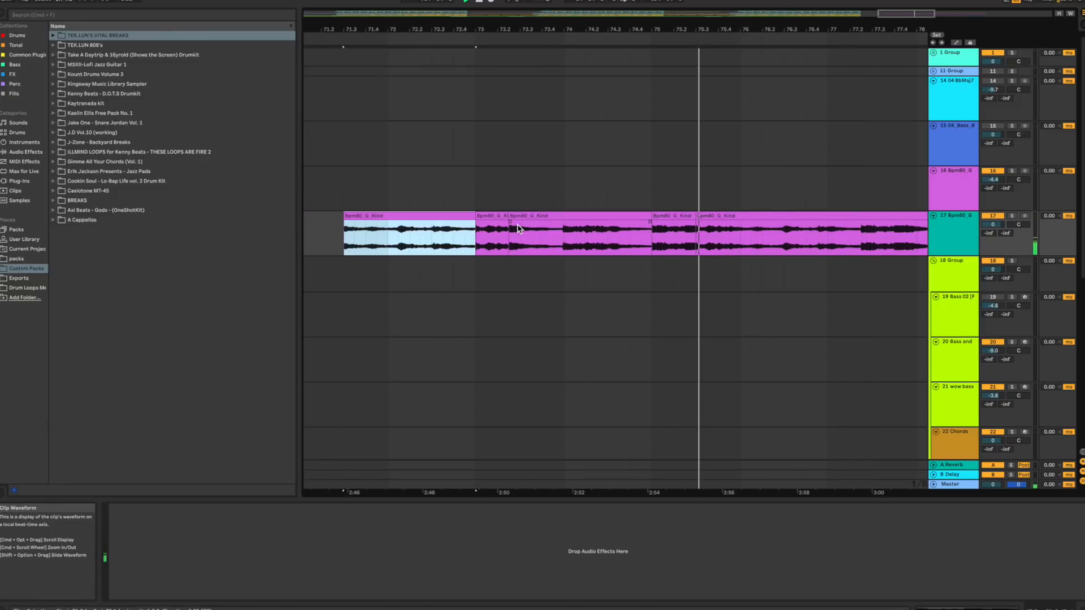
key("space")
left_click_drag(666, 213, 653, 213)
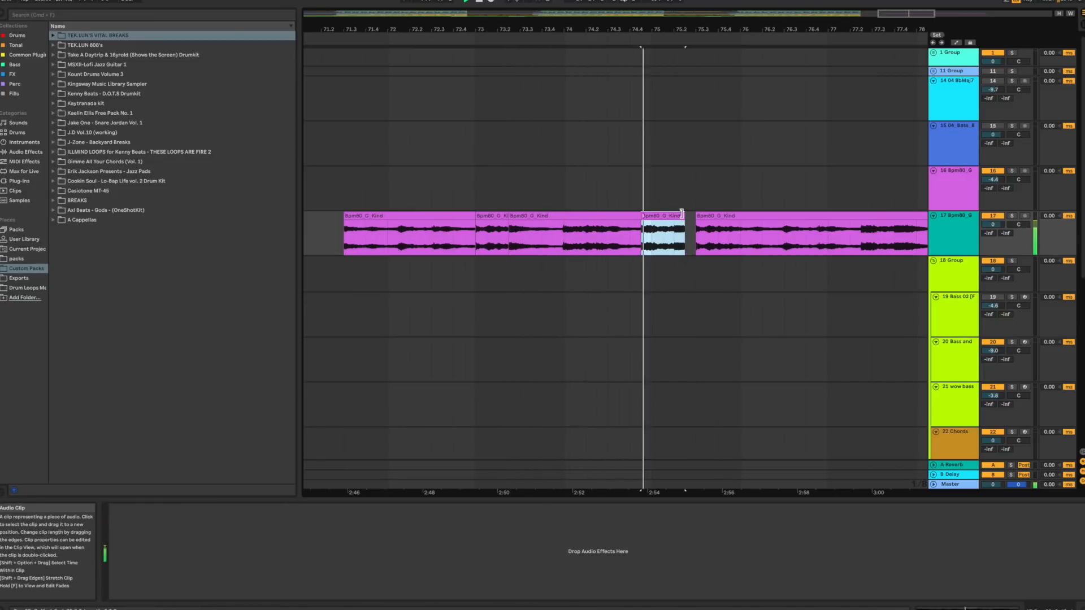
Step: Move all the assembled Bpm80_G_Kind slices on track 17 together so they start at bar 72
left_click(369, 216, "shift")
key("Delete")
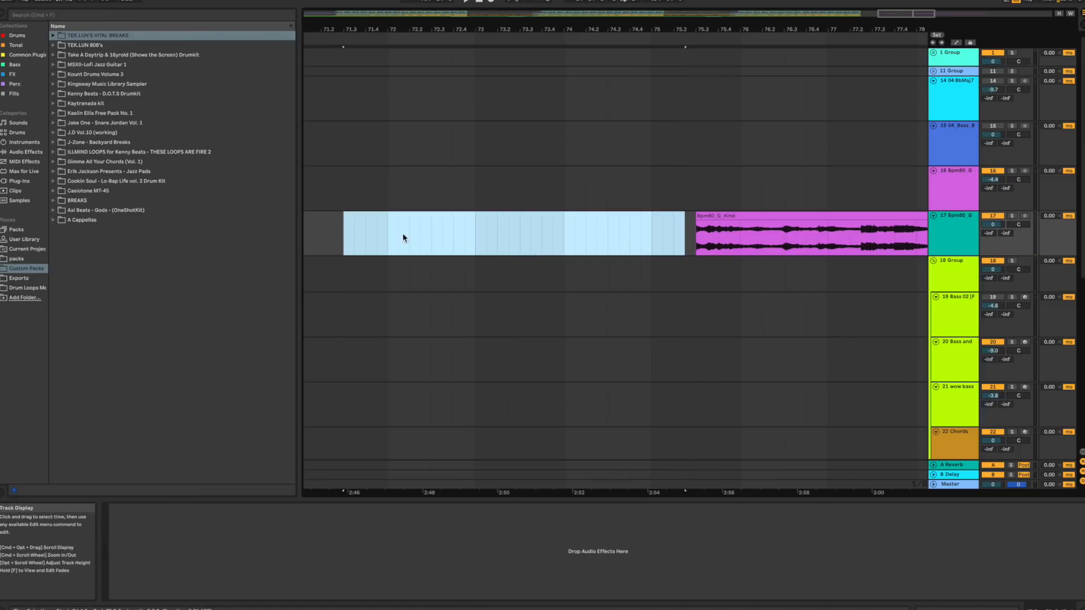
left_click(388, 233)
key("super+v")
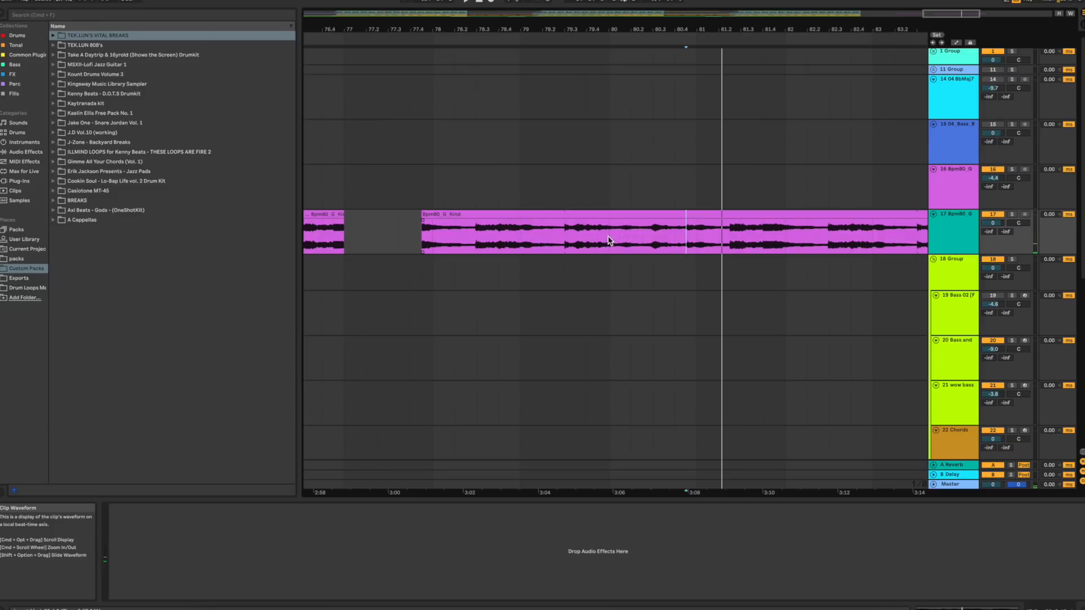
Step: Play the uncut Bpm80_G_Kind sample on track 17 from several points between bars 79 and 81 to compare possible slice starts
key("space")
key("space")
left_click(686, 241)
left_click(564, 242)
key("space")
key("space")
left_click(683, 241)
key("space")
key("space")
left_click(653, 242)
key("space")
key("space")
left_click(597, 239)
key("space")
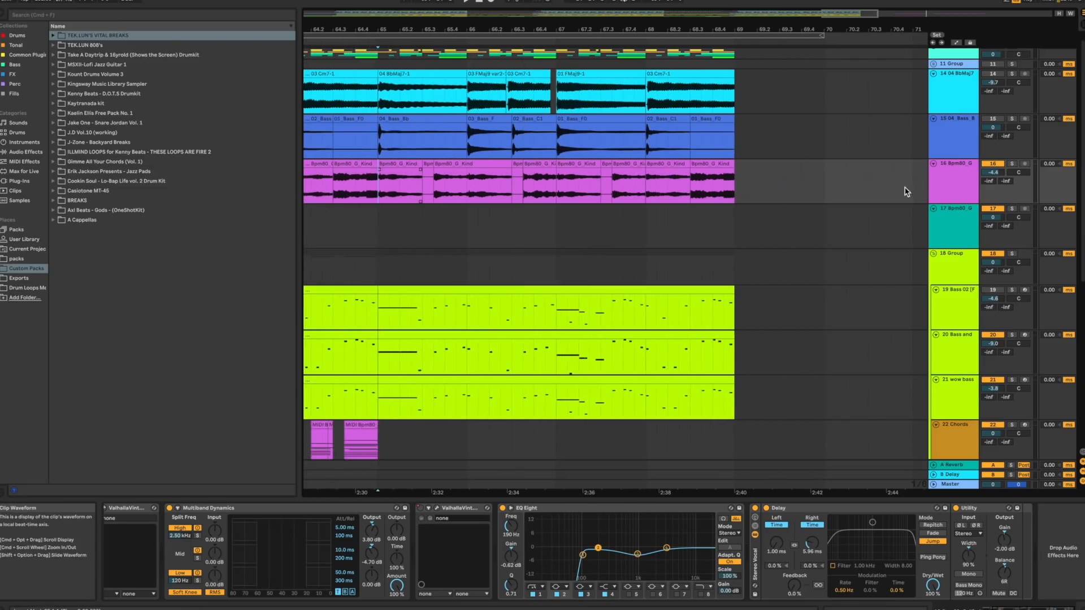
Step: Solo and play the chopped Bpm80_G sample on track 16, and play the drum arrangement from around bar 61
left_click(1011, 164)
key("space")
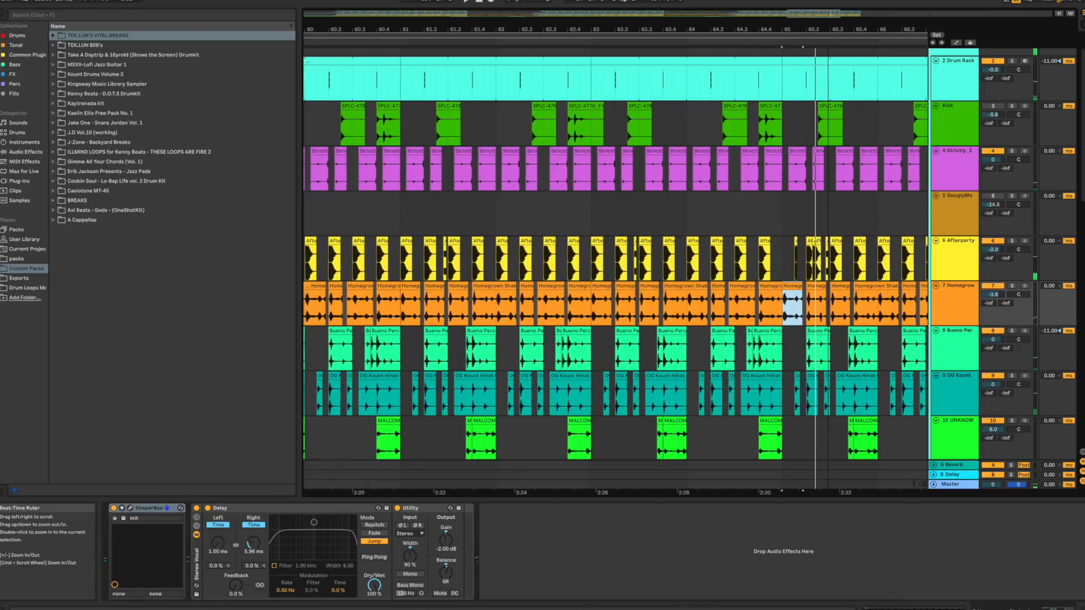
left_click(401, 207)
key("space")
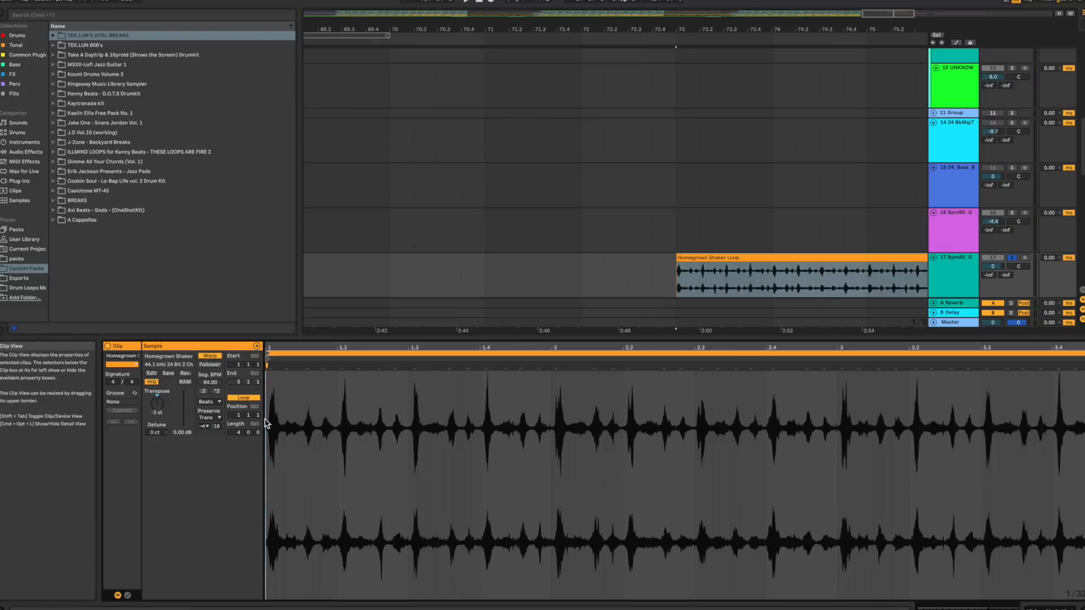
Step: Set the Homegrown Shaker Loop clip on track 17 to Complex warp mode with 0 st transposition, and play it
left_click(209, 402)
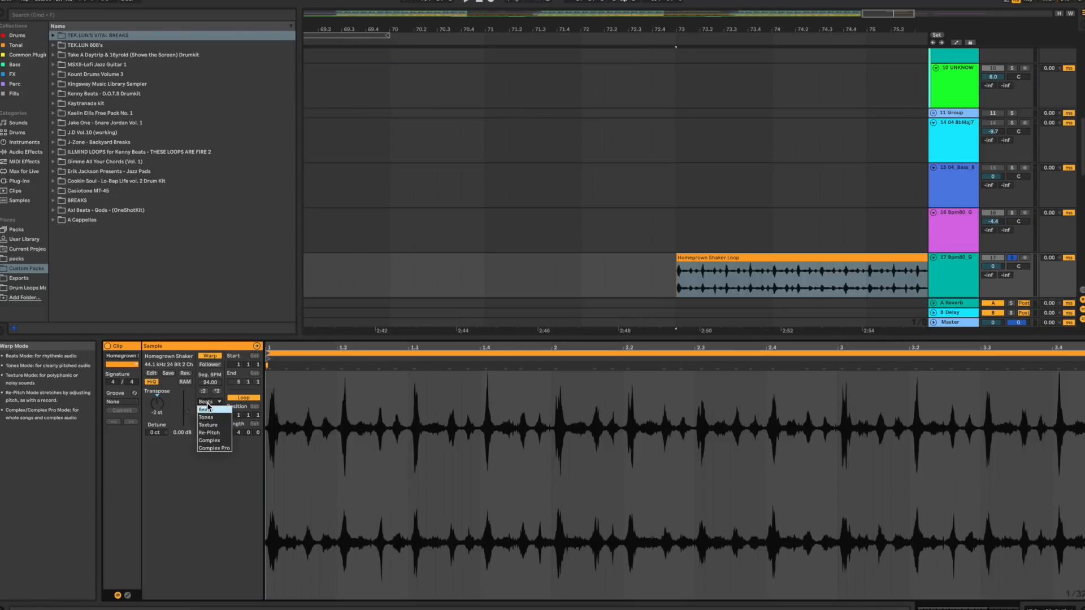
left_click(212, 441)
left_click(168, 410)
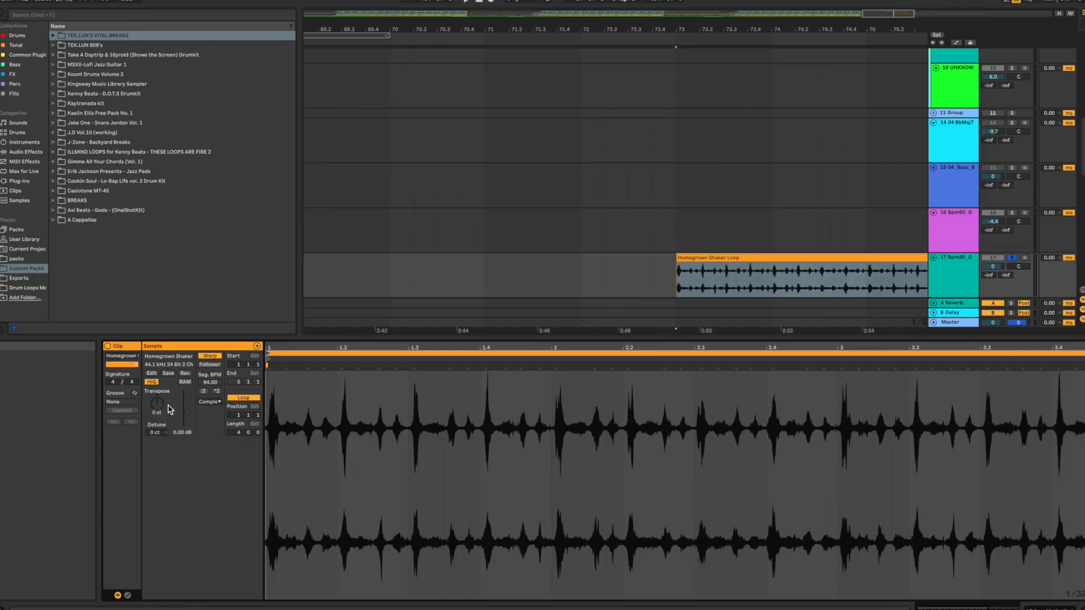
key("space")
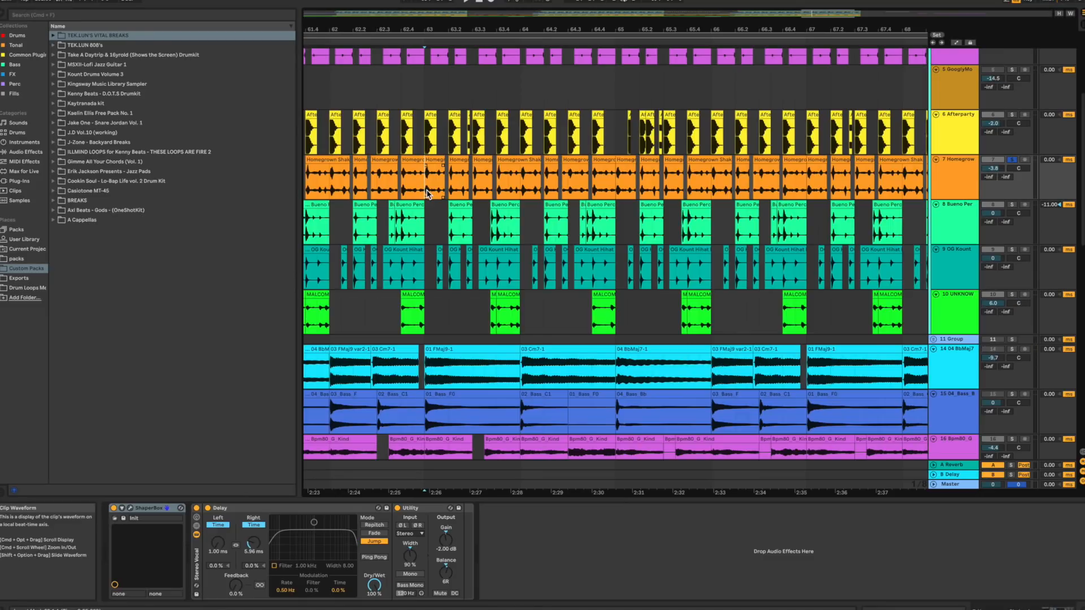
Step: Play the chopped Homegrown Shaker Loop with its track soloed in the drum arrangement
key("space")
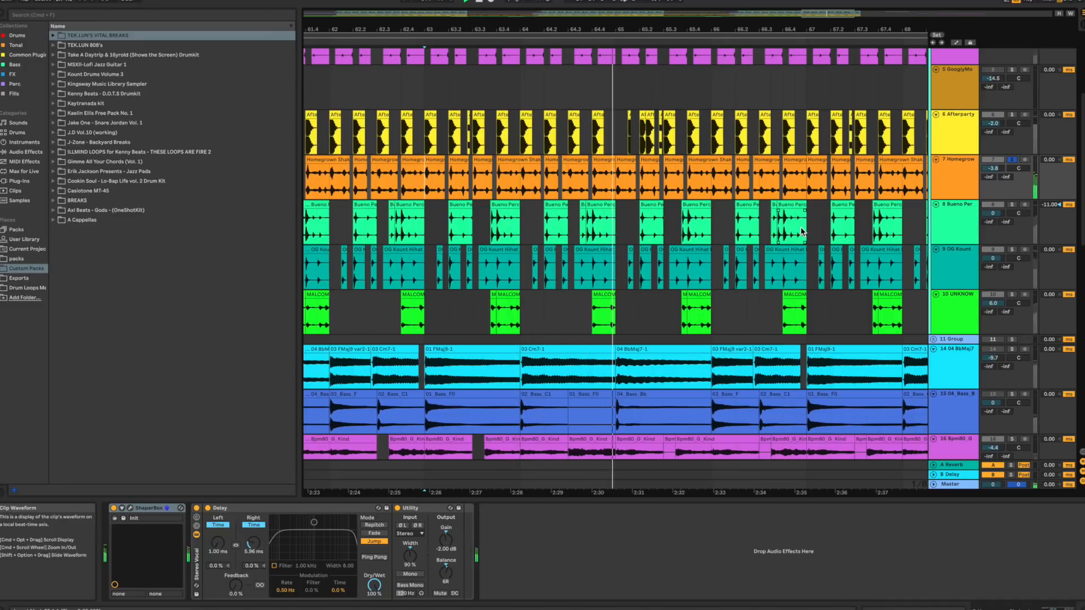
key("space")
mouse_move(441, 29)
left_mouse_down()
mouse_move(441, 74)
mouse_move(456, 28)
left_mouse_up()
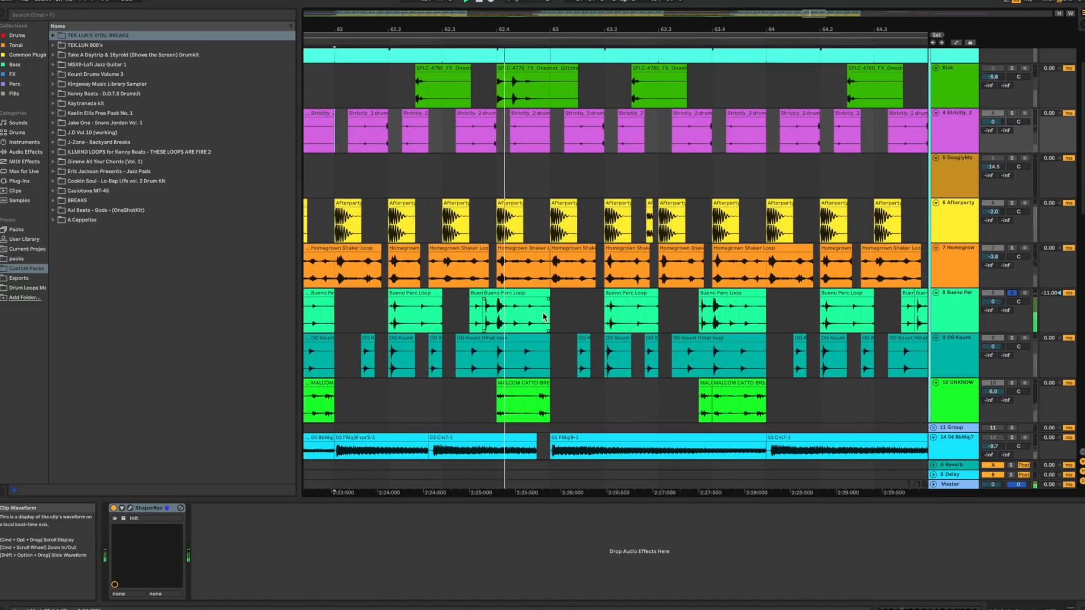
Step: Solo the OG Kount hi-hat loop track to hear it, and solo the Kick track
left_click(1013, 338)
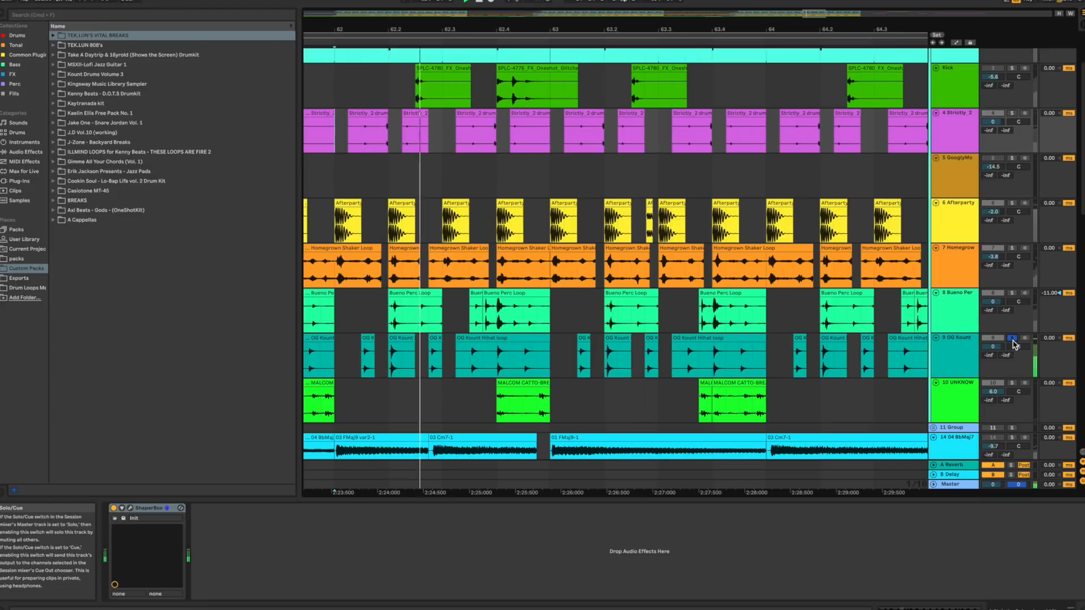
key("space")
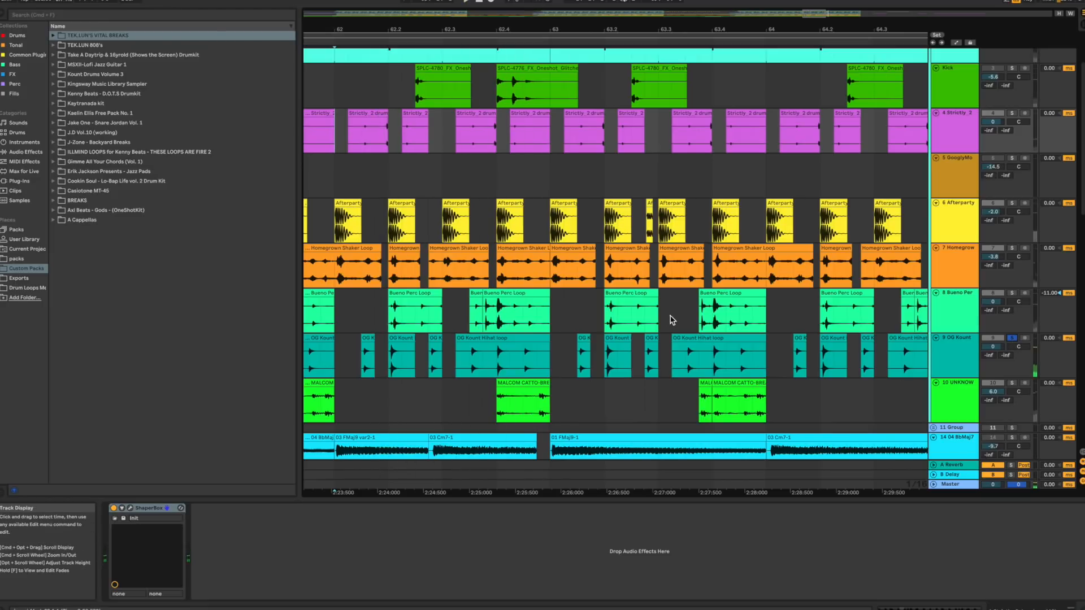
left_click(1011, 69)
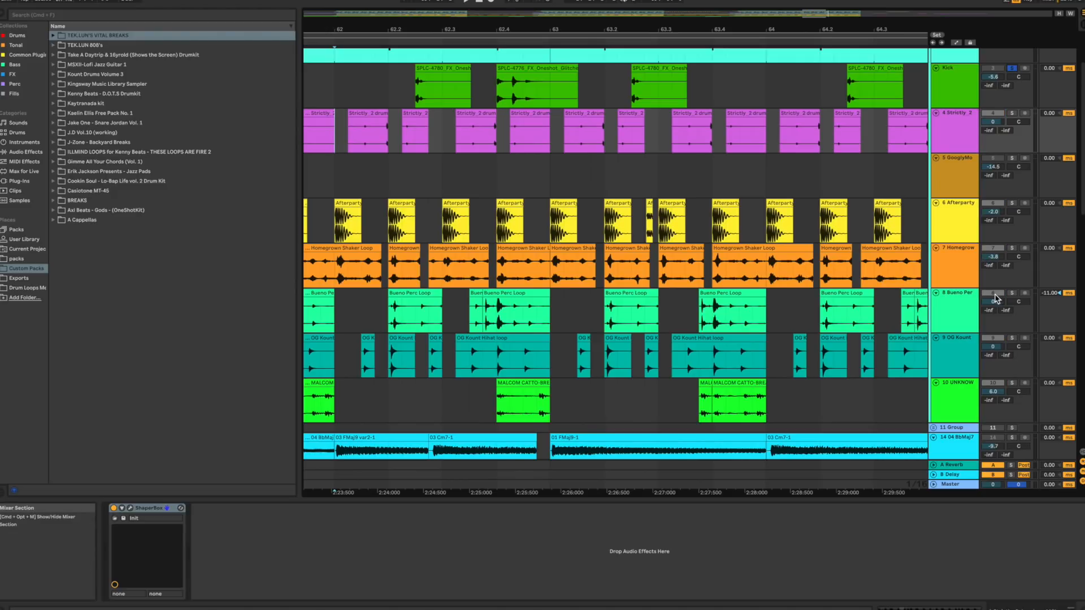
Step: Solo track 10, paste a copy of its MALCOM CATTO break clip onto track 17, and extend the clip's start back to just before 69.3
left_click(1011, 382)
left_click(757, 394)
scroll(811, 367, "down", 10)
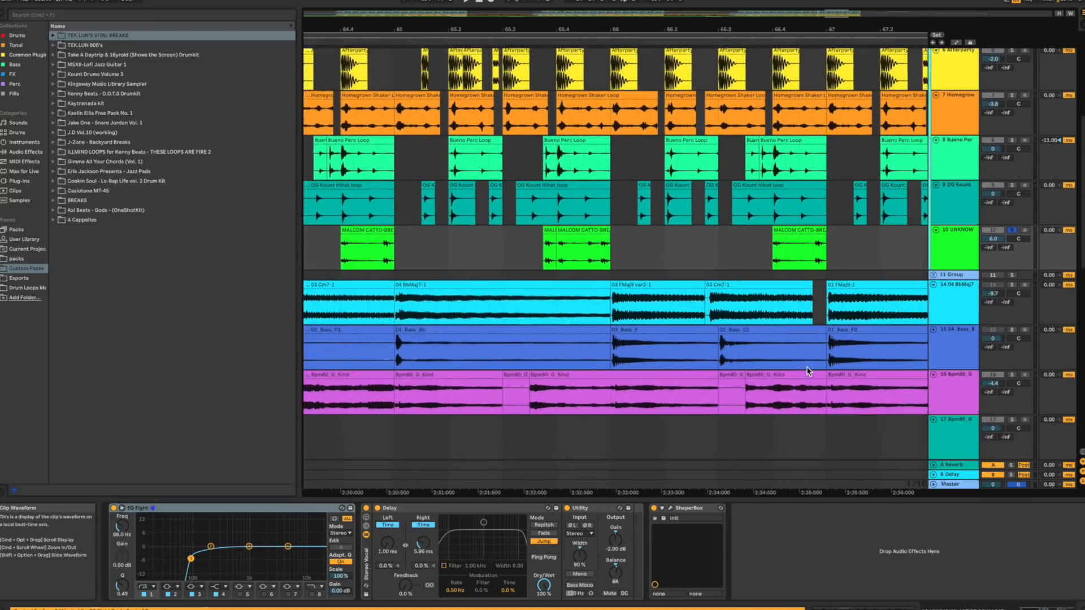
scroll(808, 371, "right", 5)
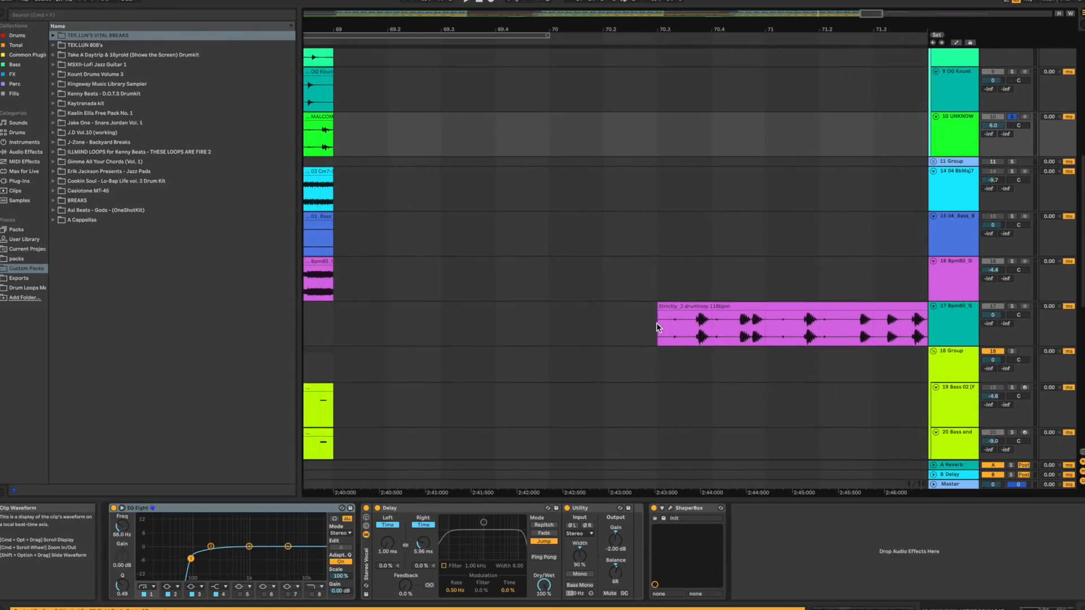
left_click(657, 326)
key("super+v")
left_click_drag(662, 308, 428, 308)
Step: Set the MALCOM CATTO break clip on track 17 to Complex warp mode and play it with the track soloed
double_click(487, 311)
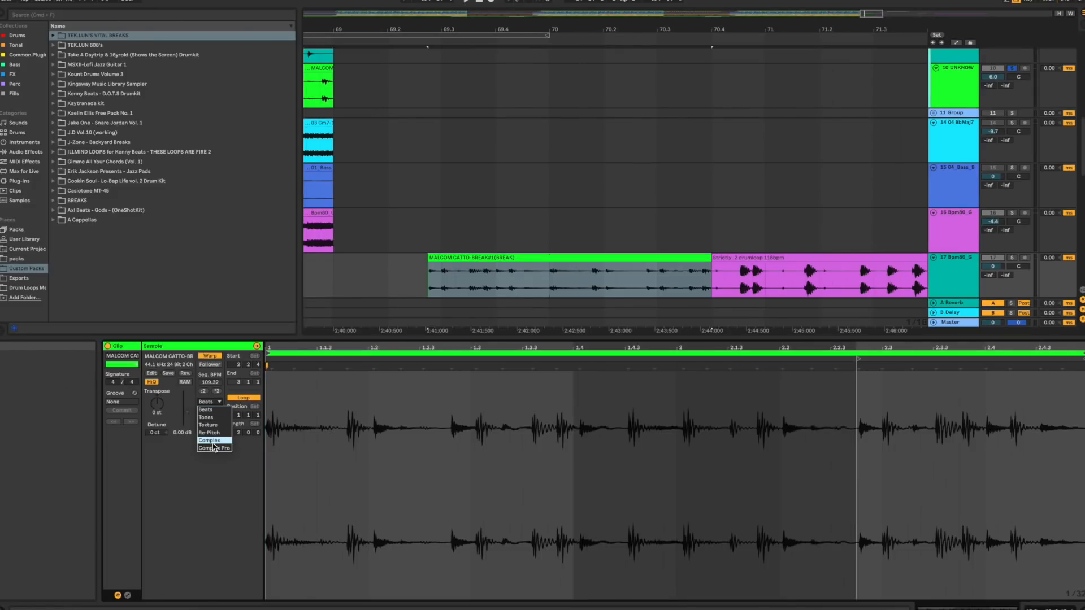
left_click(214, 444)
key("space")
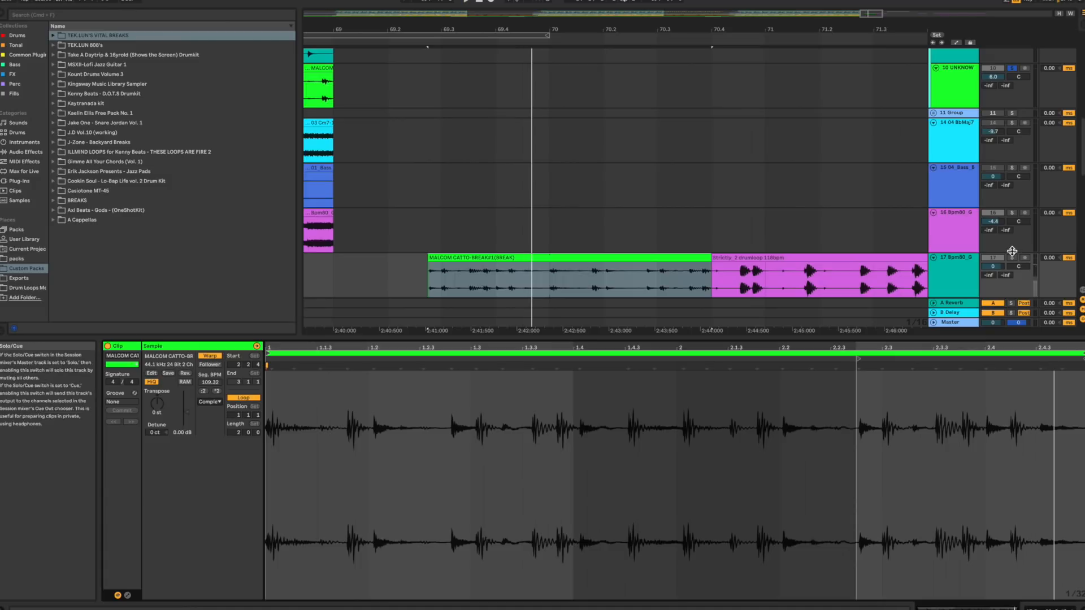
left_click(1011, 258)
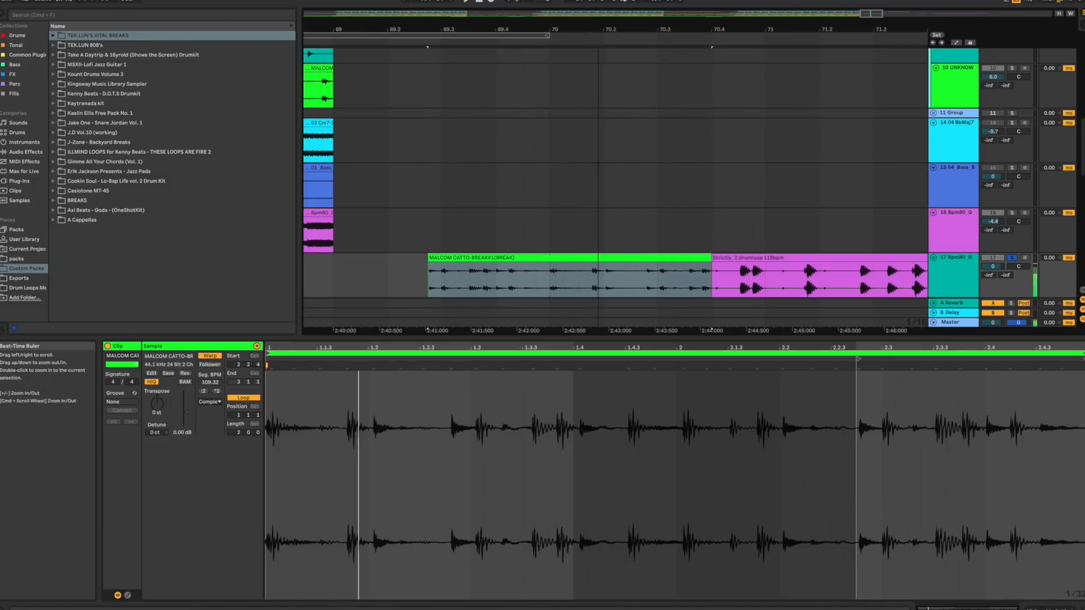
key("space")
left_click_drag(598, 27, 598, 85)
left_click(431, 286)
key("space")
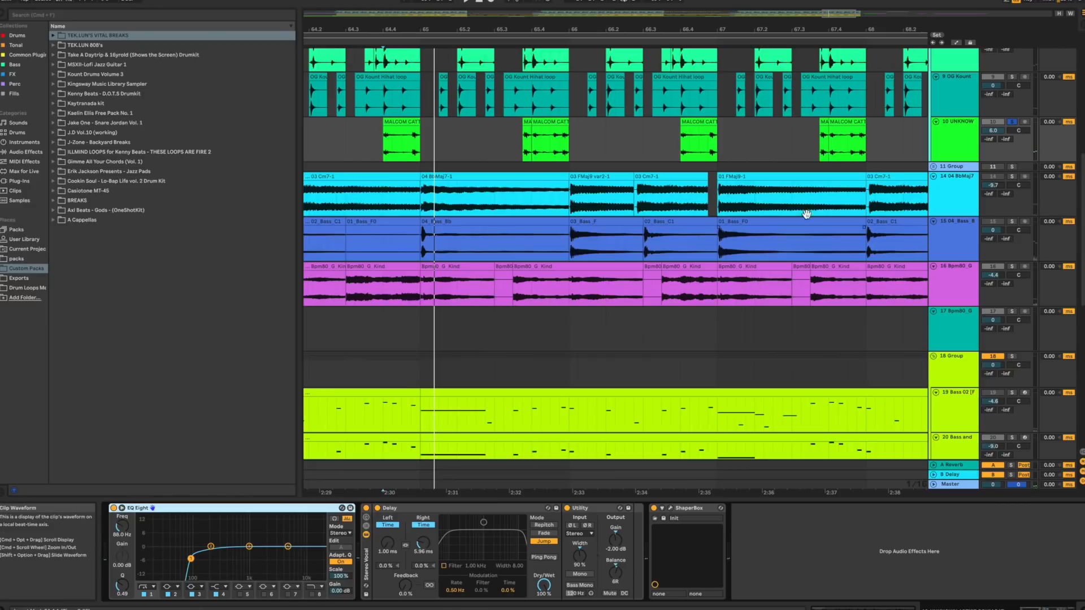
Step: Add the Homegrown shaker, Bueno Perc and OG Kount hi-hat tracks to the soloed MALCOM CATTO break, and play from around bar 63
scroll(895, 172, "up", 10)
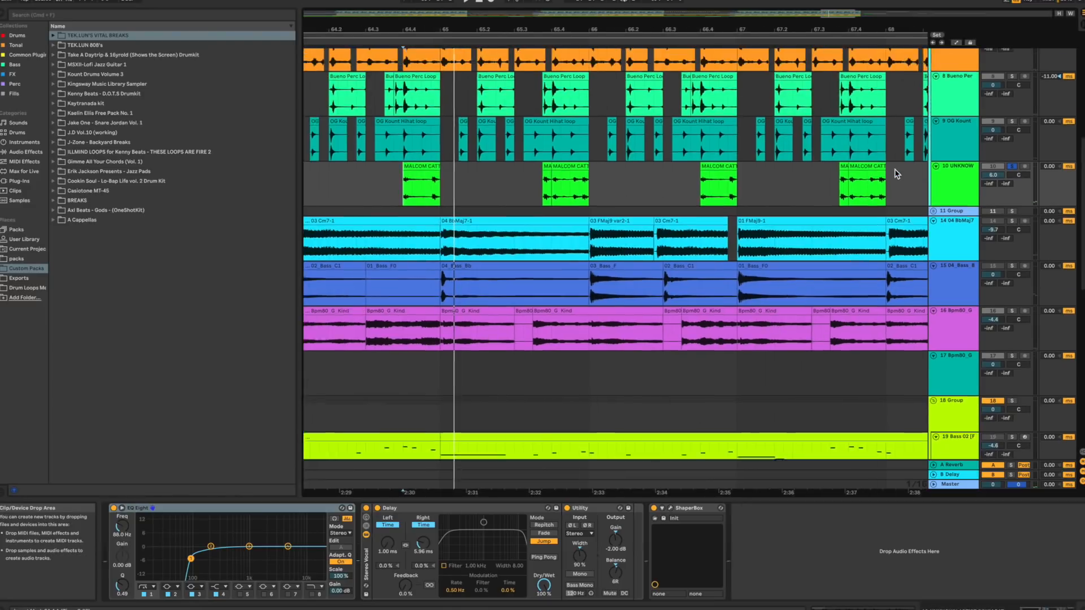
scroll(896, 173, "up", 3)
scroll(895, 172, "left", 5)
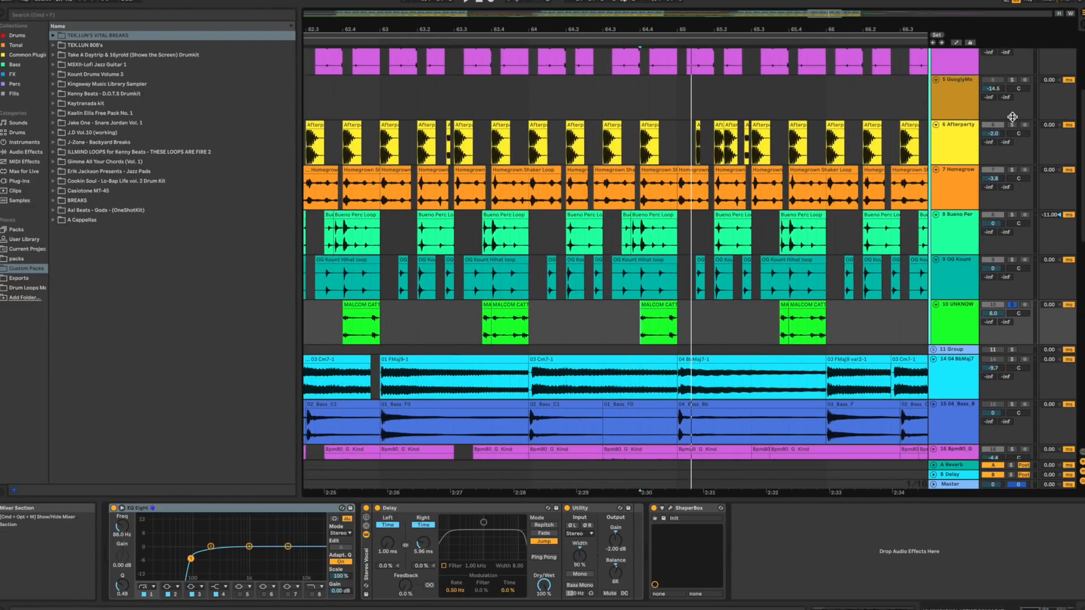
left_click(1011, 171, "super")
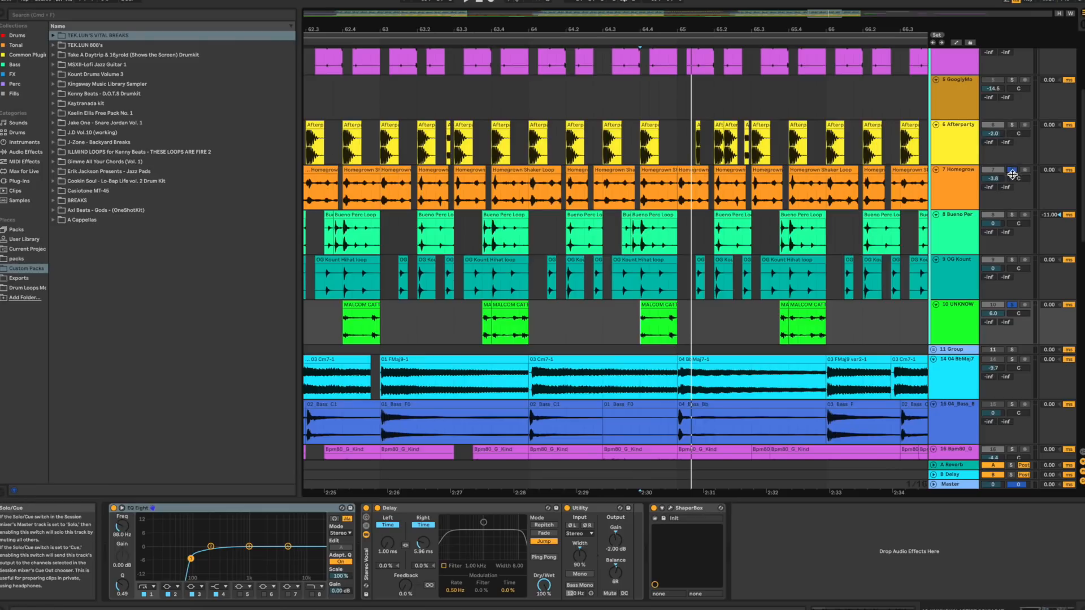
left_click(1012, 215, "super")
left_click(1012, 260, "super")
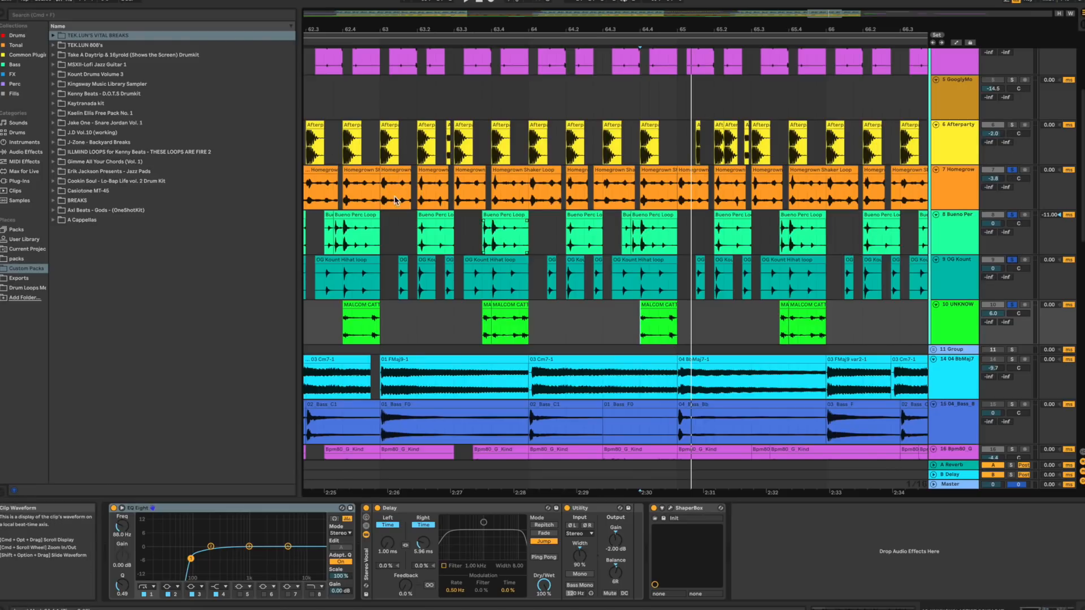
left_click(375, 198)
key("space")
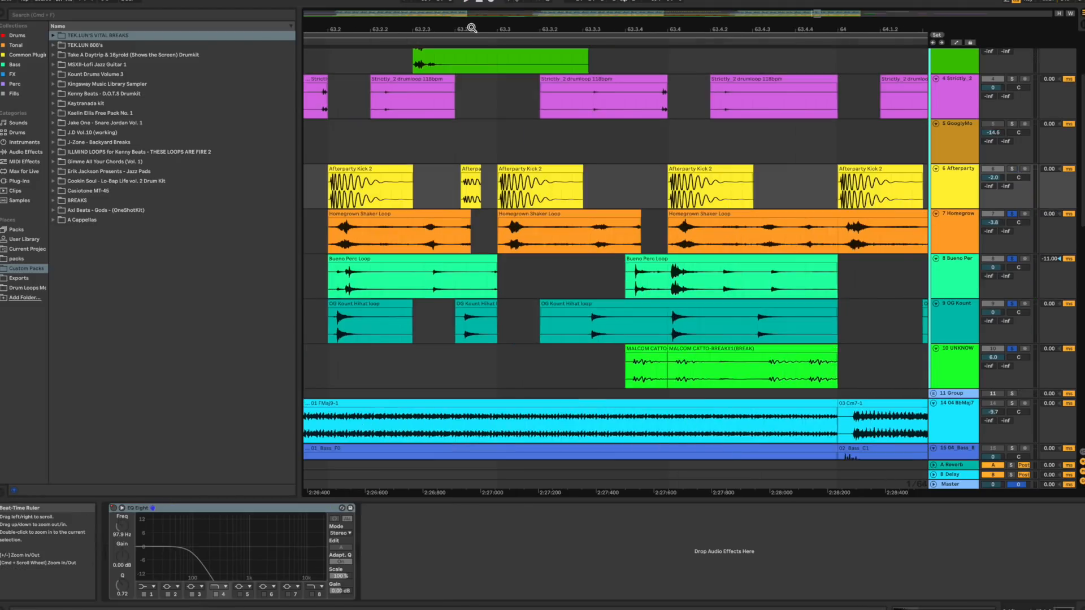
Step: Add the Afterparty Kick track to the soloed percussion tracks and play the combined drums from around bar 63
left_click_drag(471, 28, 472, 4)
left_click(1012, 169)
key("space")
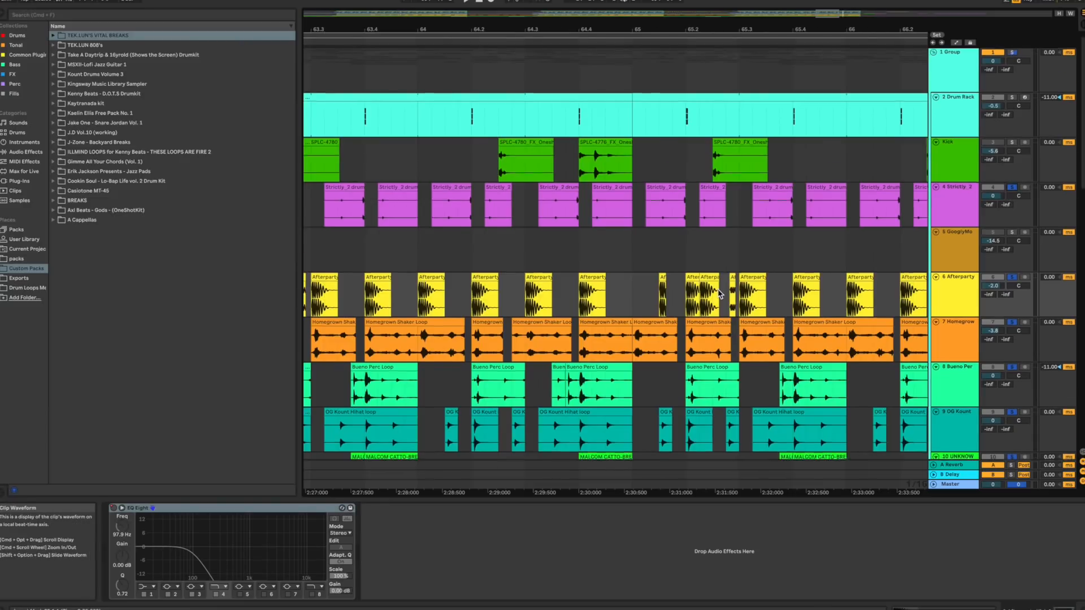
scroll(718, 293, "down", 2)
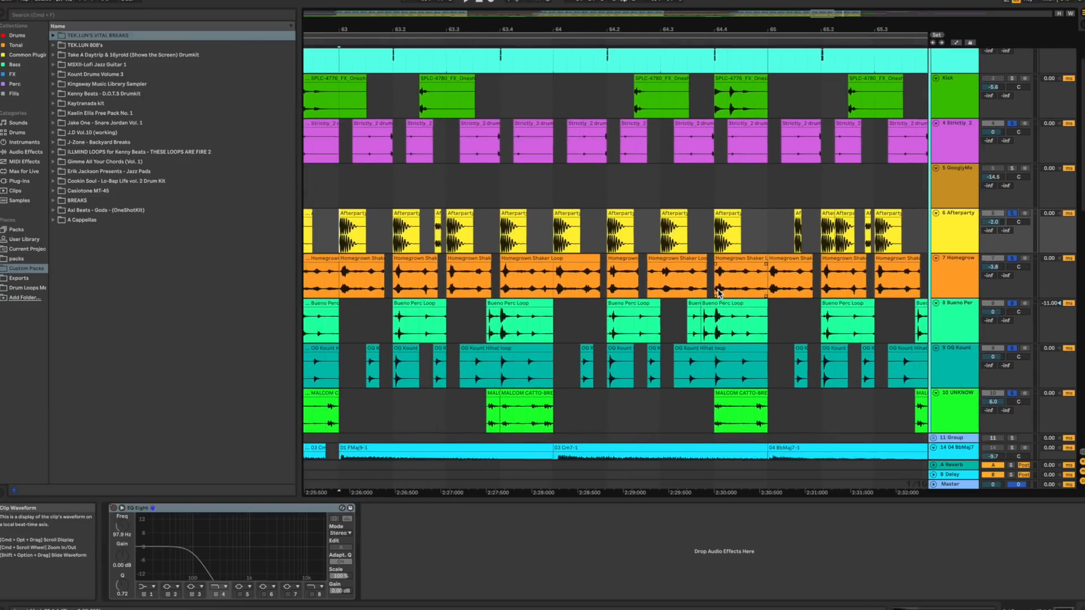
left_click(349, 143)
key("space")
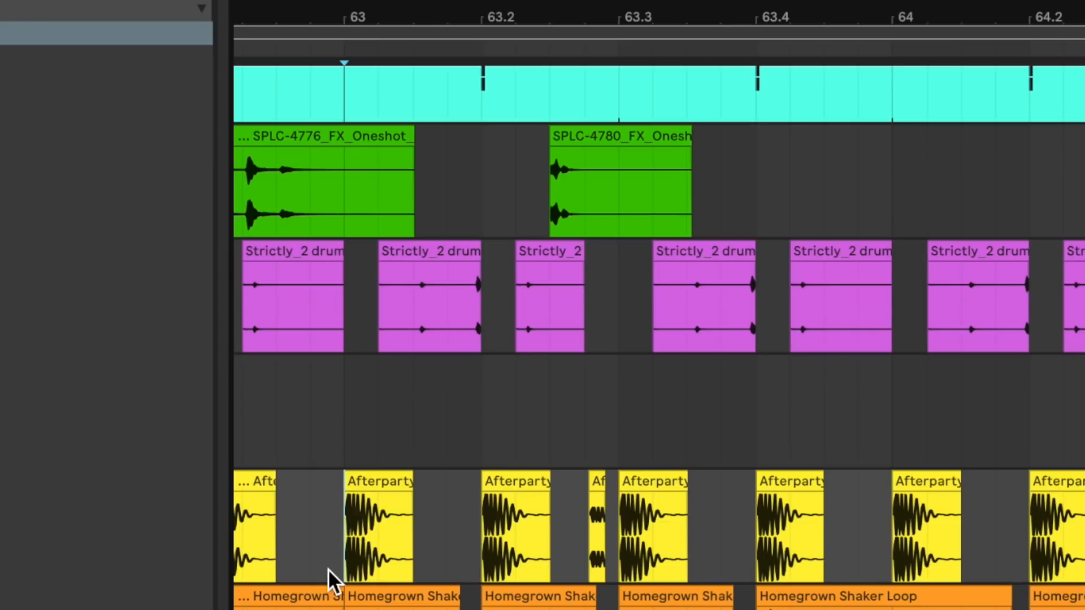
Step: Solo the whole drum group to hear all its tracks together
scroll(513, 349, "left", 1)
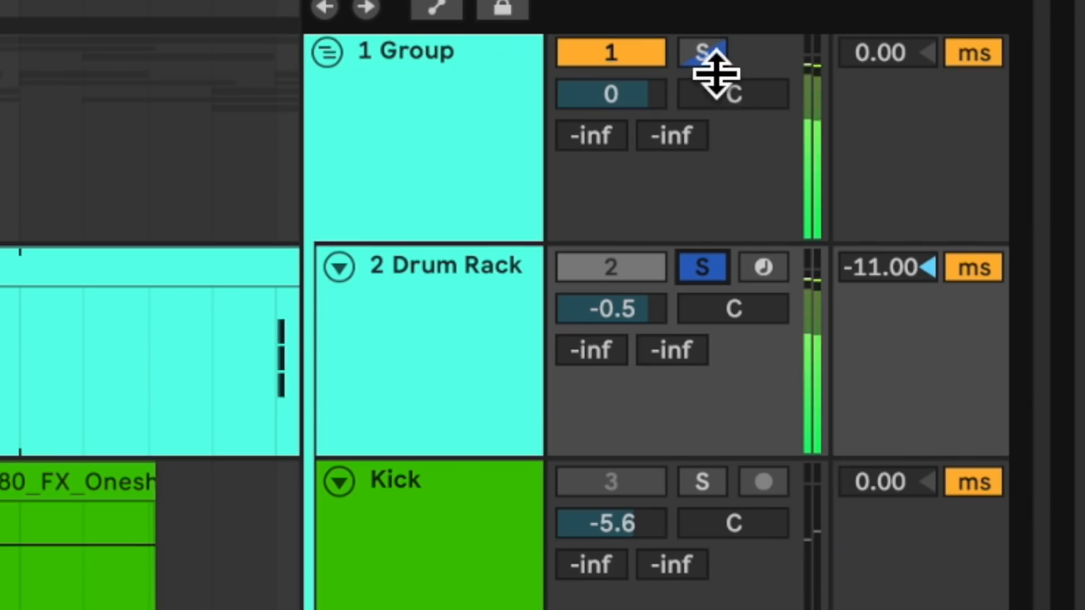
left_click(706, 53)
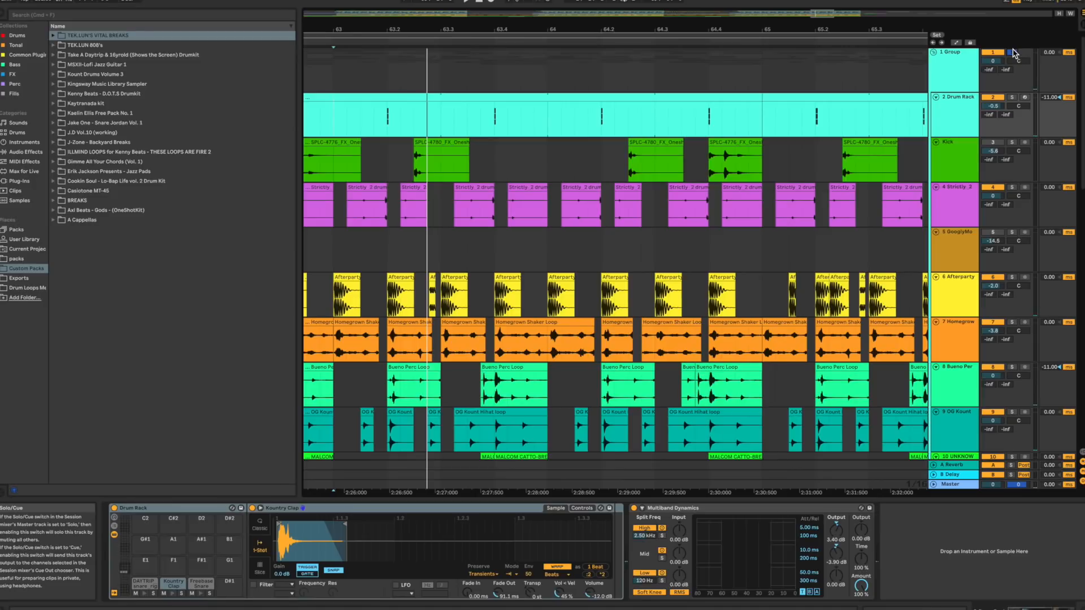
Step: Play the soloed drum group from around bar 63
key("space")
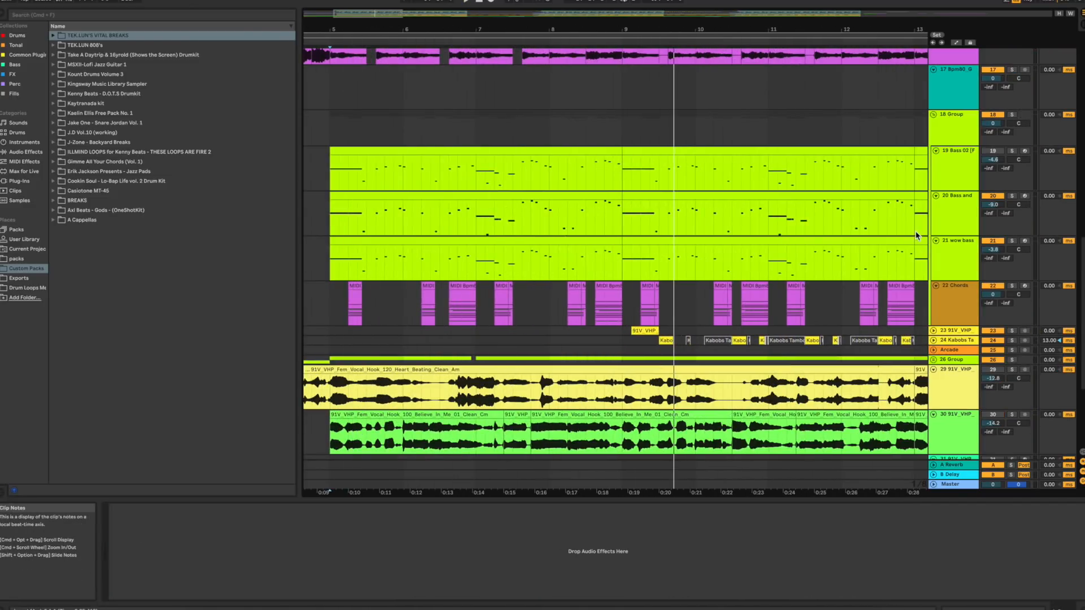
Step: Solo the Bass and Lead track on track 20 and play it with its device chain shown
left_click(944, 218)
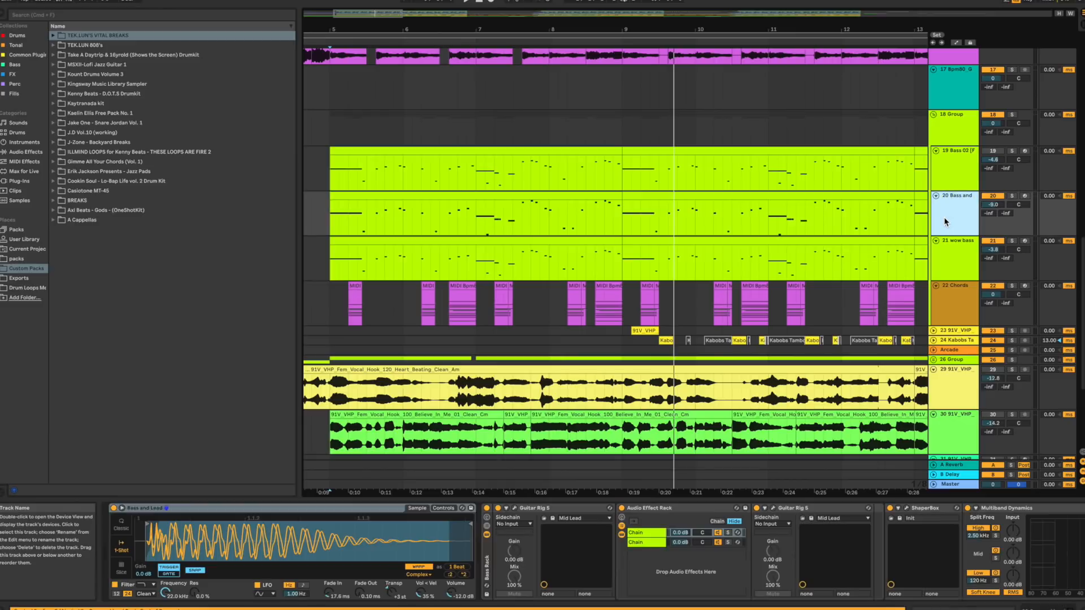
left_click(1011, 197)
key("space")
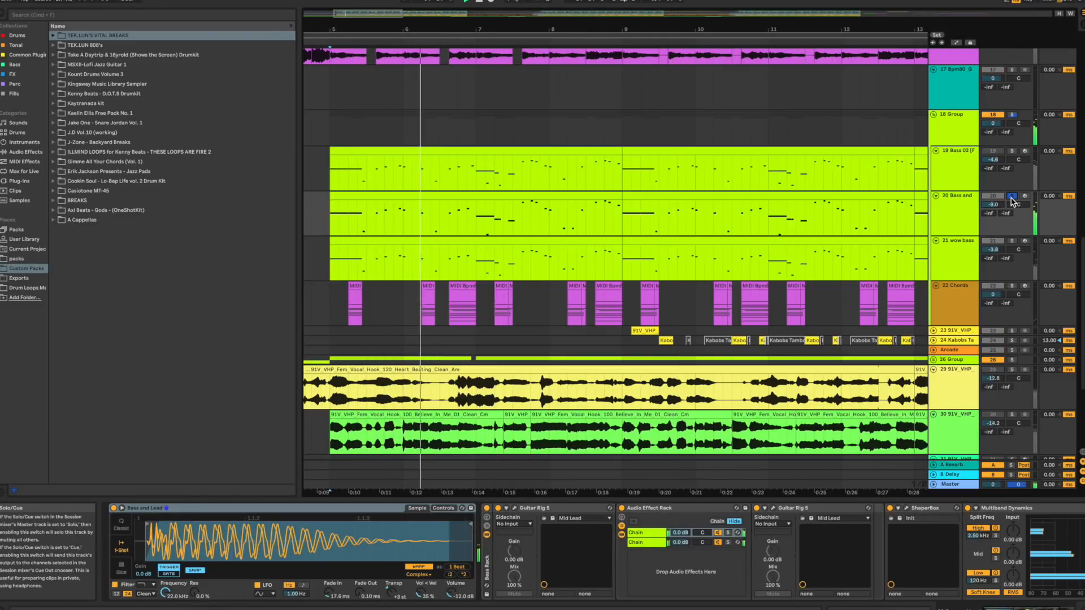
Step: Open the first MIDI clip on track 20, unfold the note editor to show every key, and examine the bass notes during playback
double_click(583, 195)
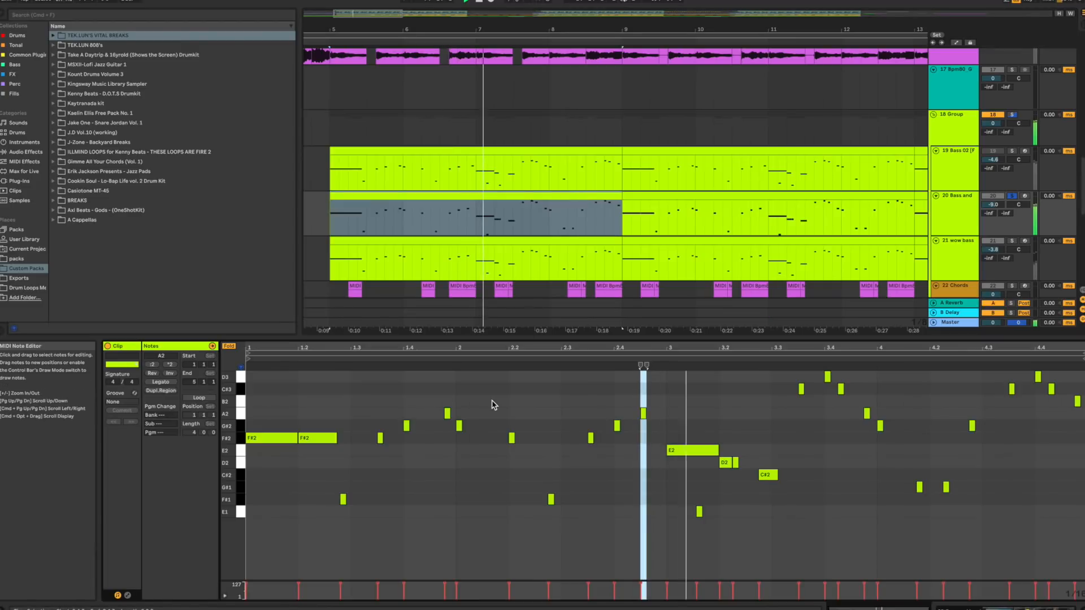
left_click(229, 345)
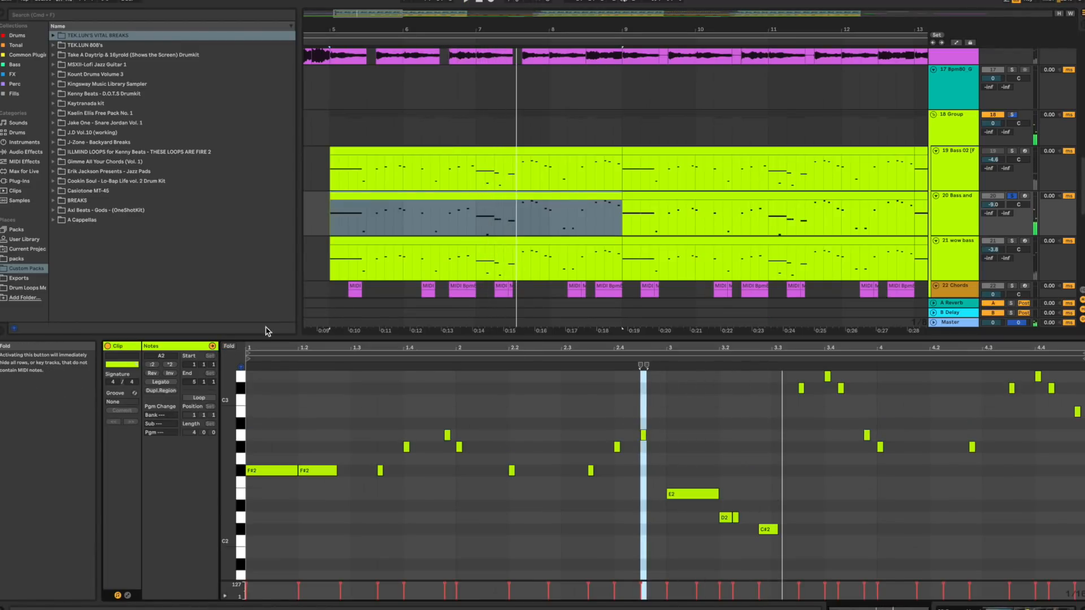
scroll(476, 243, "down", 5)
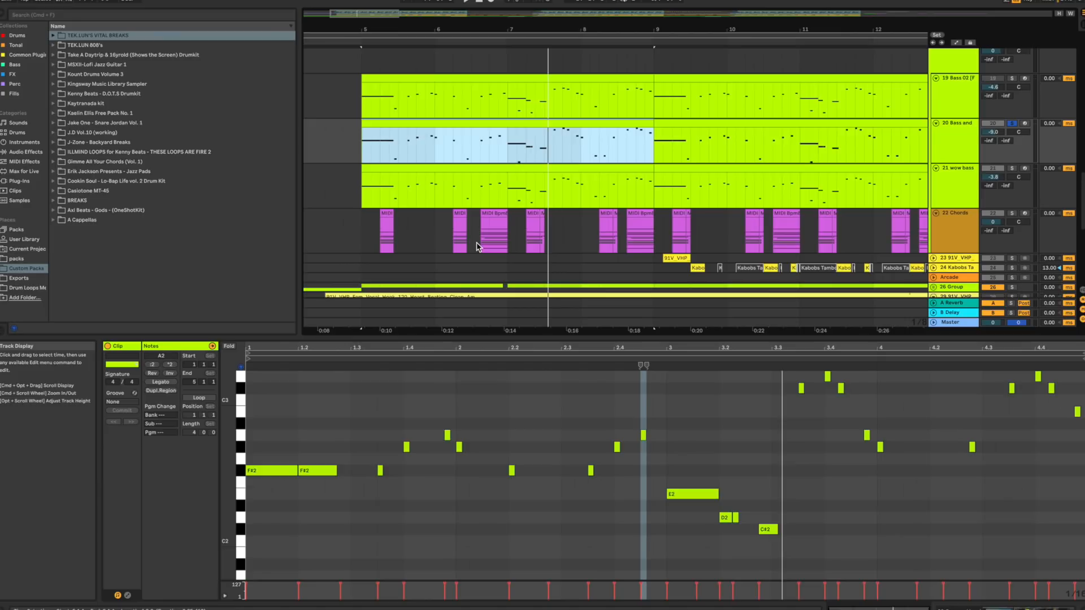
scroll(431, 435, "down", 3)
scroll(431, 436, "up", 1)
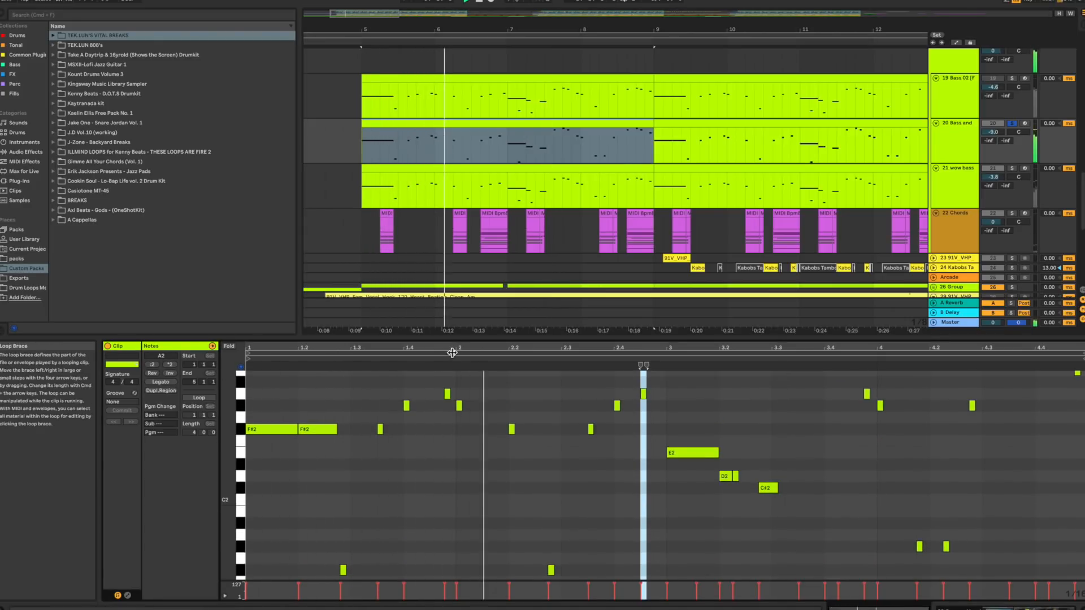
left_click_drag(452, 347, 452, 429)
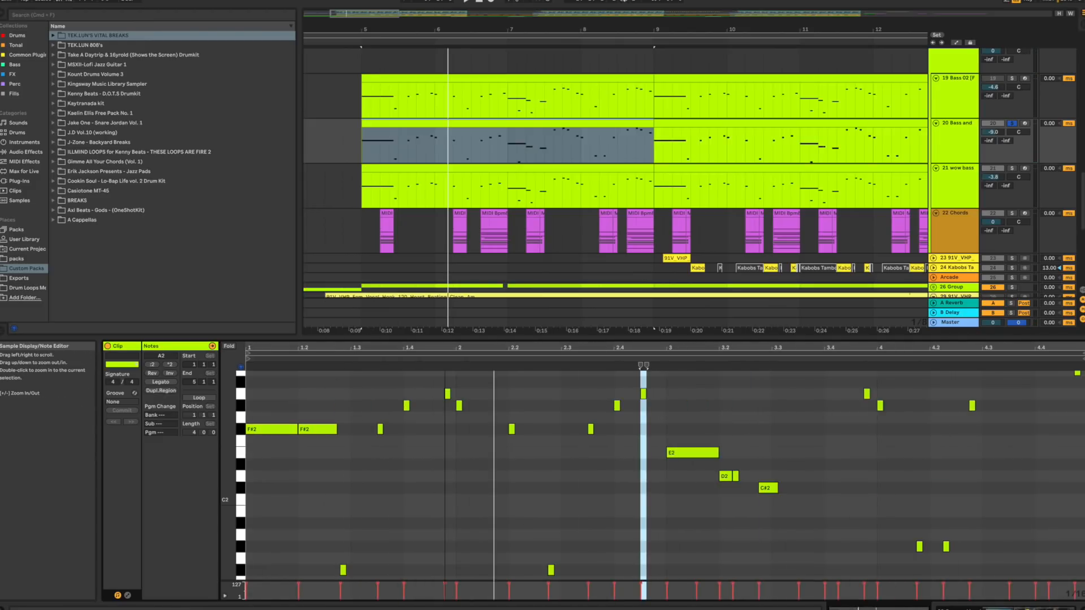
key("space")
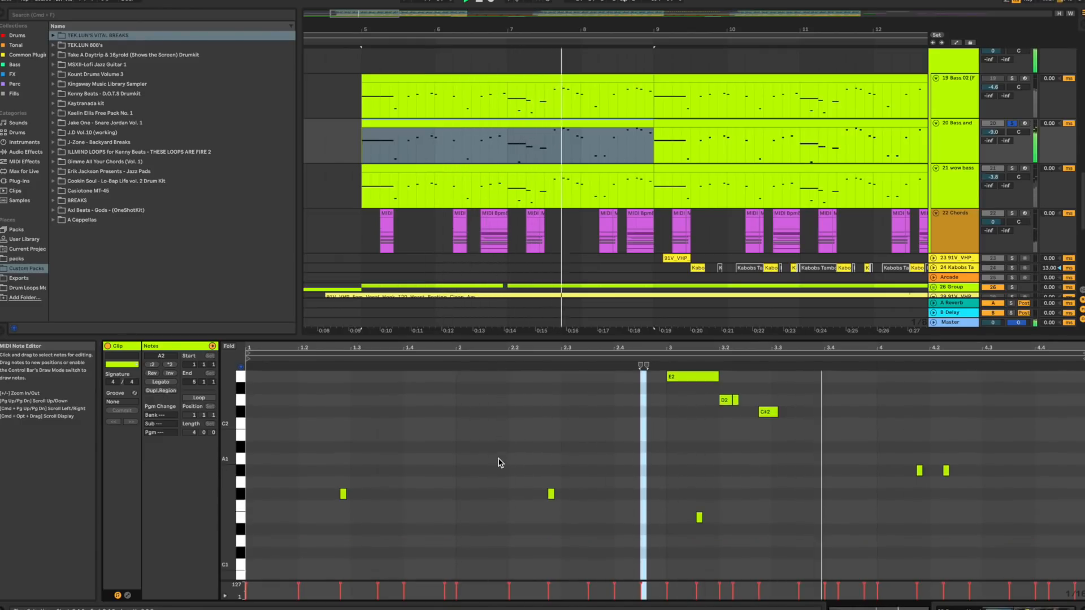
Step: Play the wow bass track soloed, and add the Bass and Lead track to the solo to hear both layers together
left_click(956, 175)
left_click(1011, 168)
key("space")
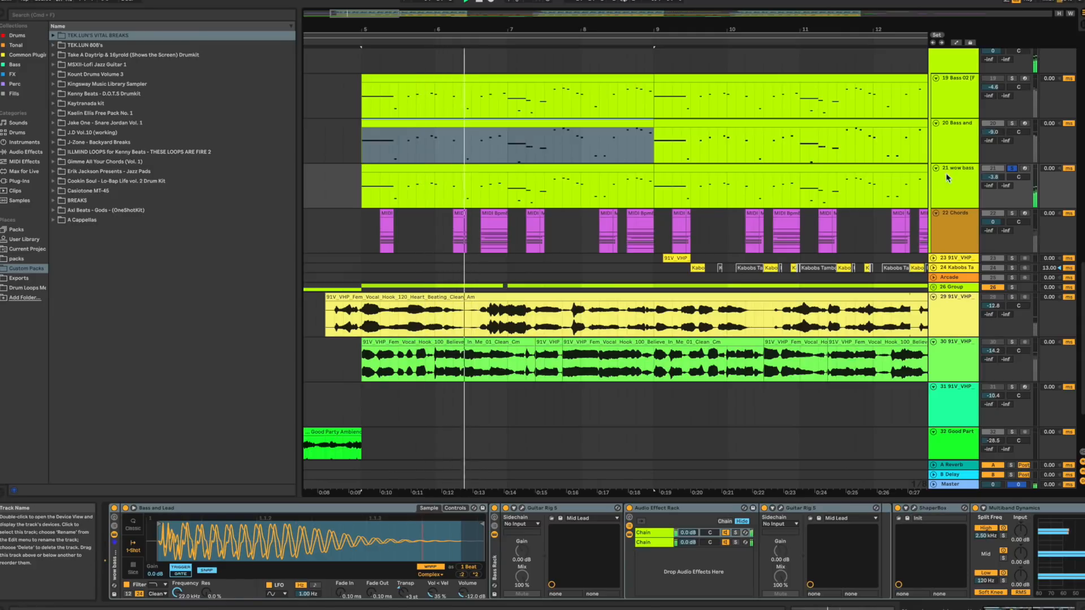
key("space")
left_click(1012, 123, "super")
key("space")
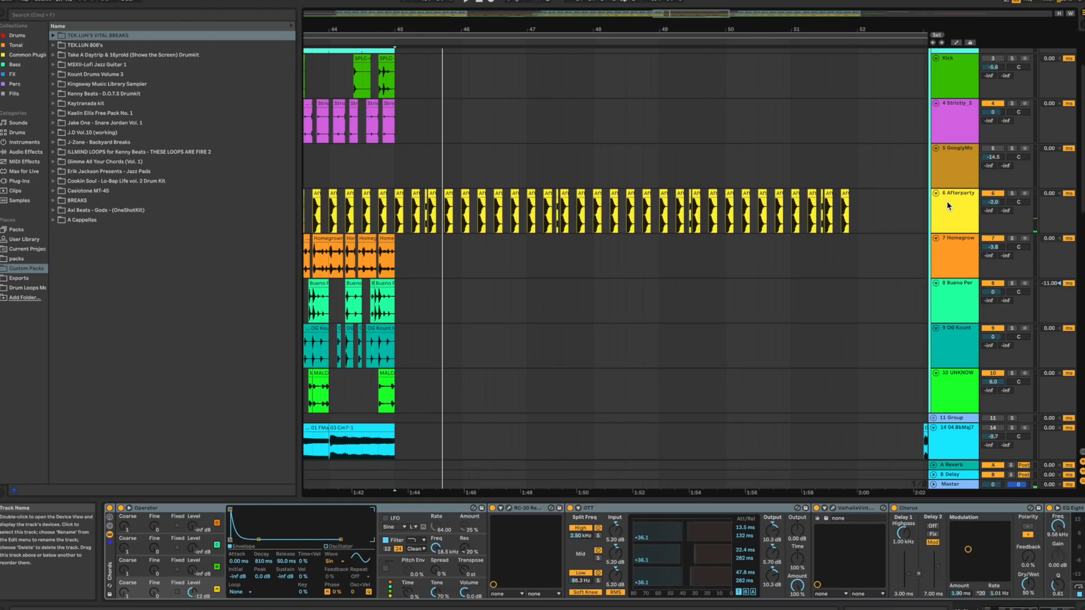
Step: Show the EQ Eight on the Afterparty kick track and play the kick pattern from around bar 45
left_click(950, 207)
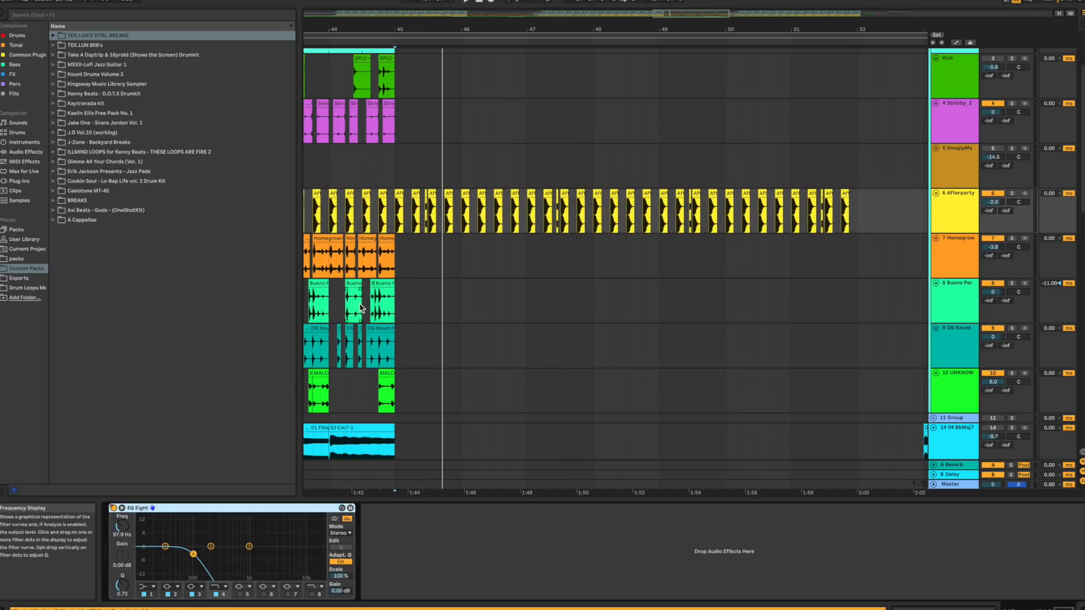
key("space")
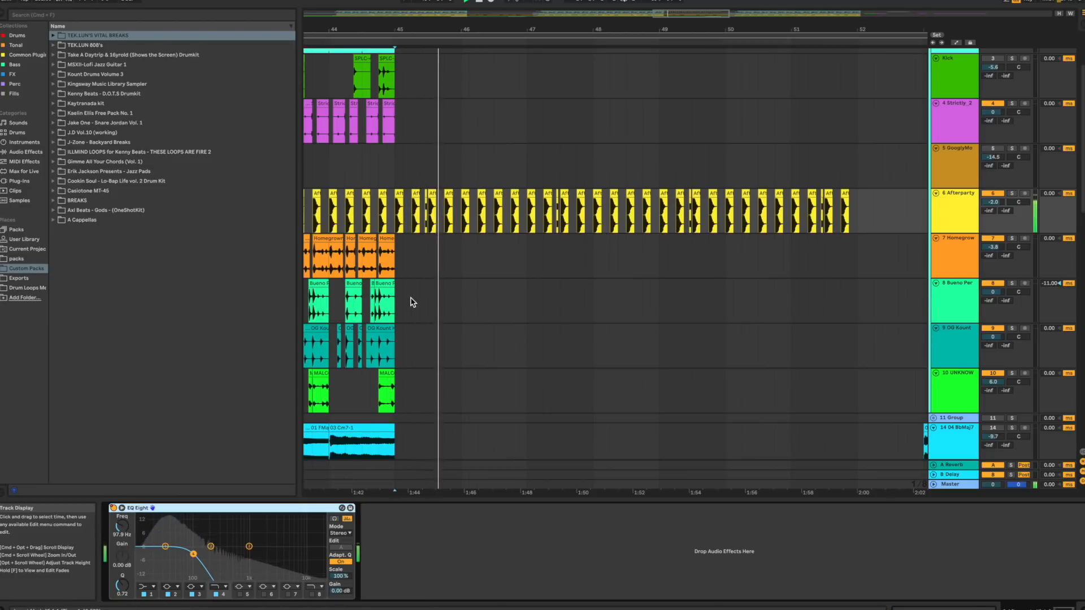